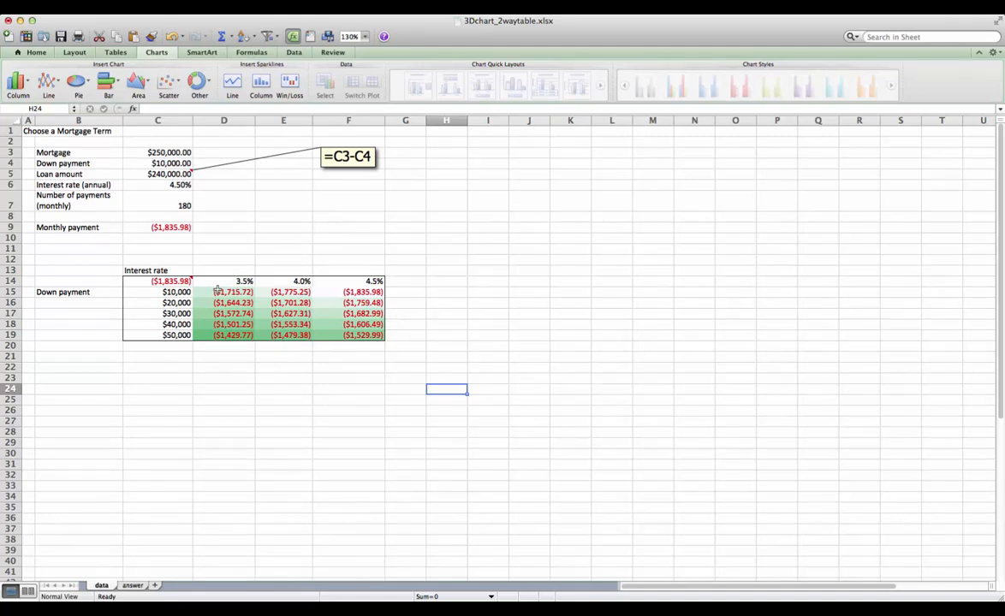
# Insert a 3-D Surface chart from the monthly payment values in D15:F19
pyautogui.moveTo(215, 292); pyautogui.dragTo(332, 334)
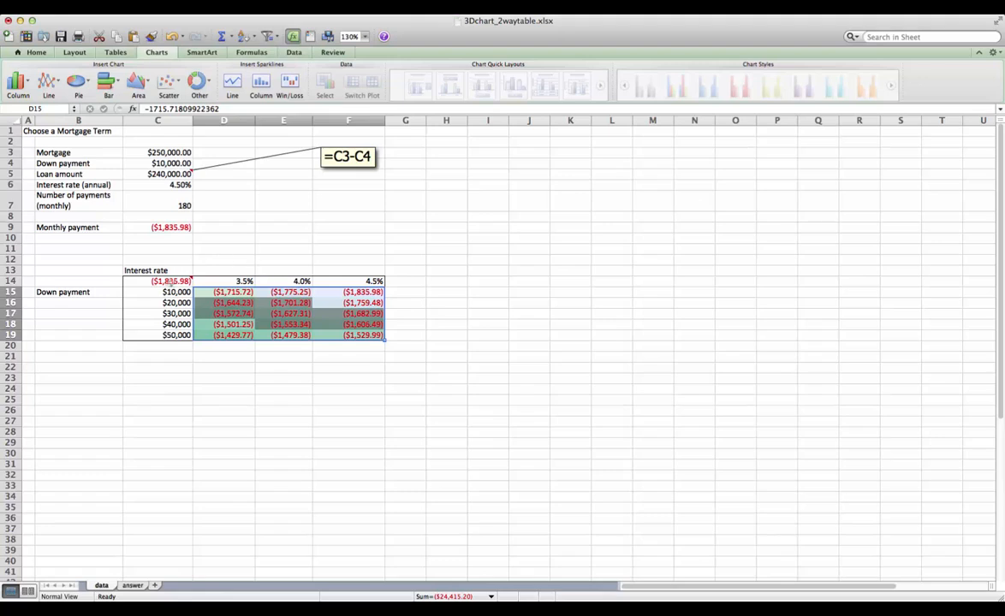
pyautogui.moveTo(175, 280)
pyautogui.click(197, 83)
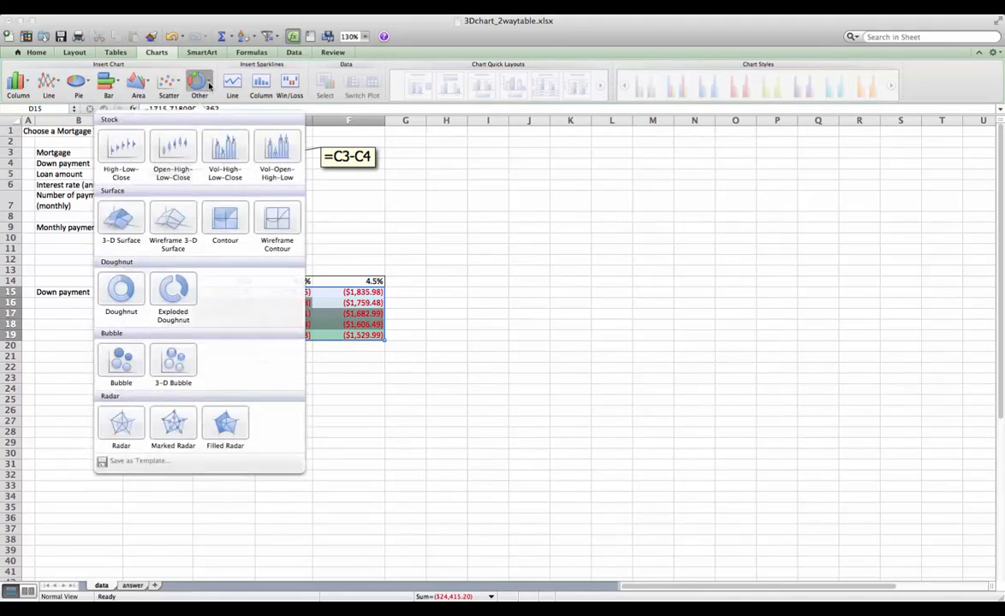
pyautogui.click(123, 224)
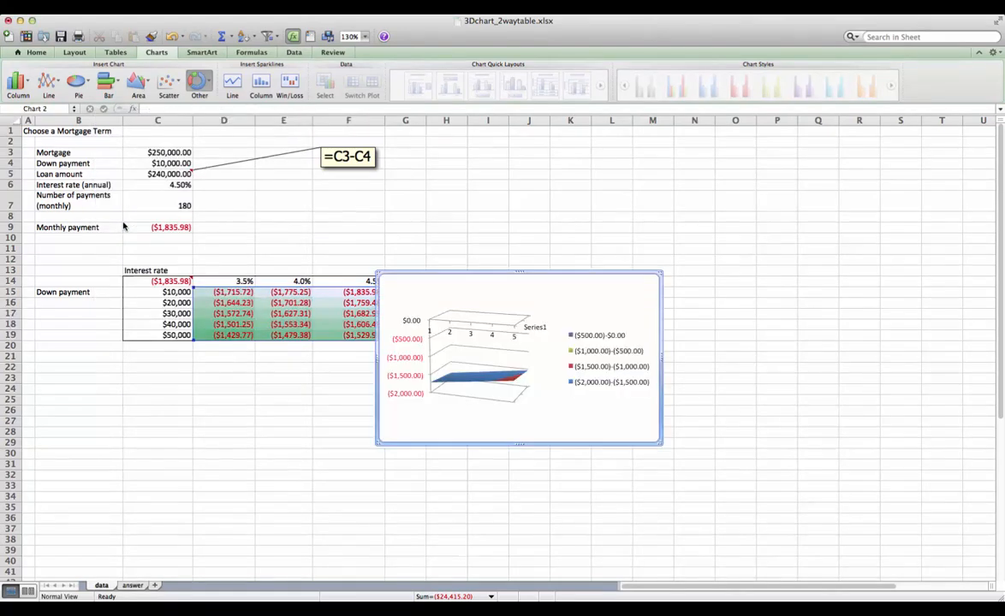
# Move the surface chart beside the payment table and enlarge it to span about rows 4 to 26 from column G
pyautogui.moveTo(531, 275); pyautogui.dragTo(544, 197)
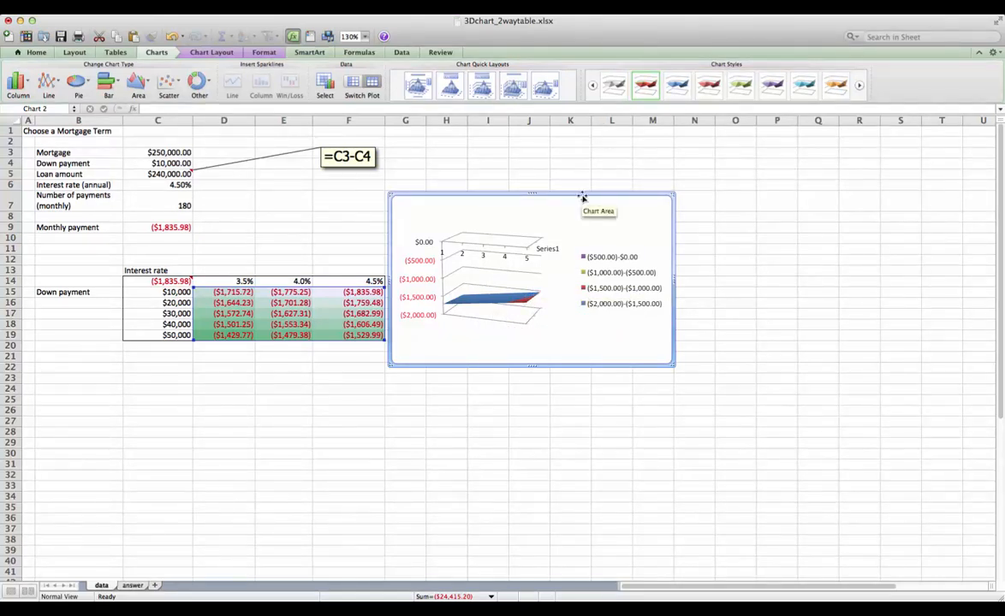
pyautogui.press('super+z')
pyautogui.moveTo(489, 278); pyautogui.dragTo(550, 207)
pyautogui.moveTo(437, 202); pyautogui.dragTo(398, 162)
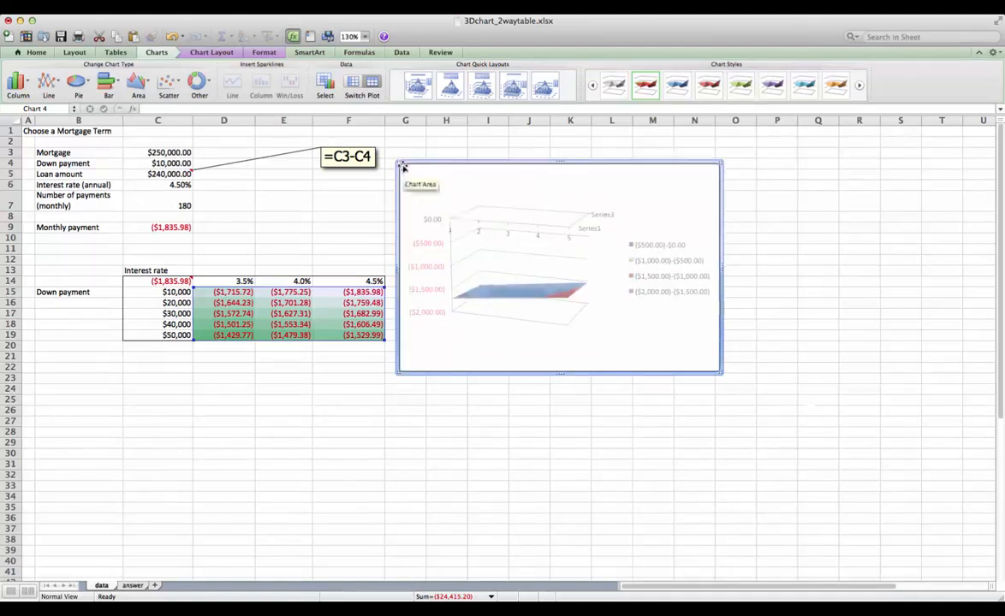
pyautogui.moveTo(719, 375); pyautogui.dragTo(761, 415)
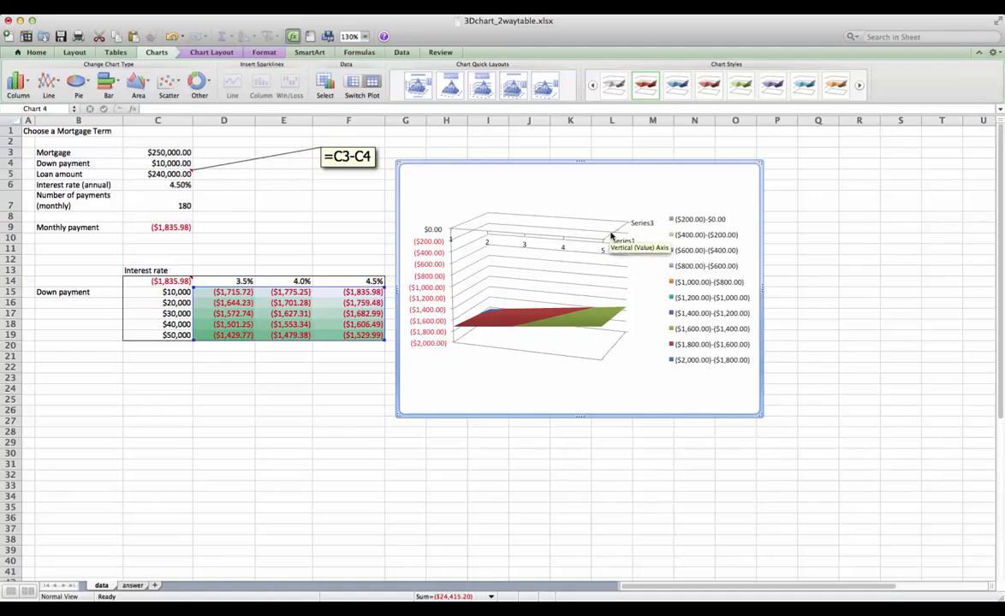
# In the chart's data source, name the third series from cell F14 and use C15:C19 as the category axis labels
pyautogui.rightClick(610, 230)
pyautogui.click(639, 281)
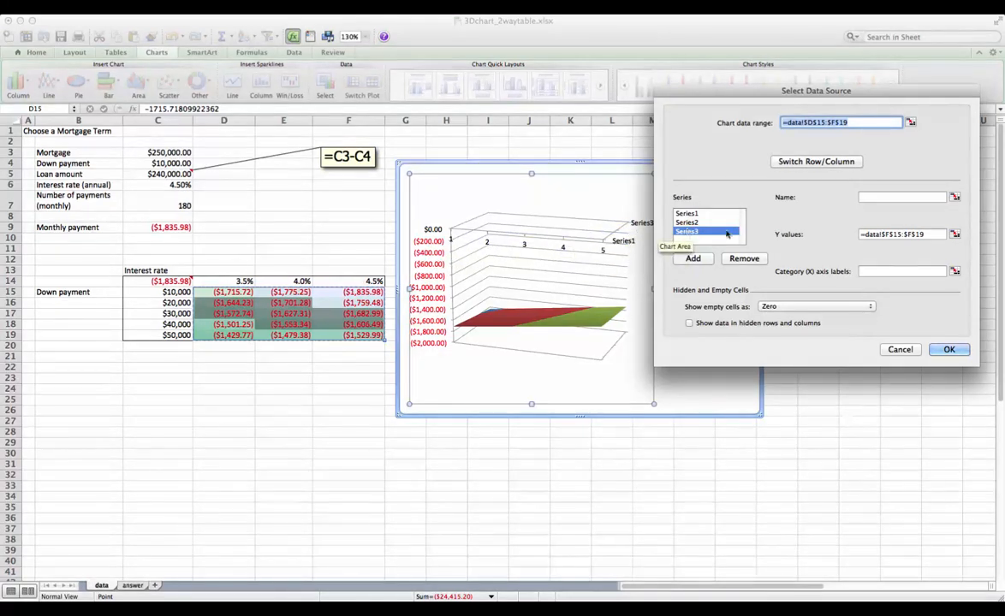
pyautogui.click(865, 234)
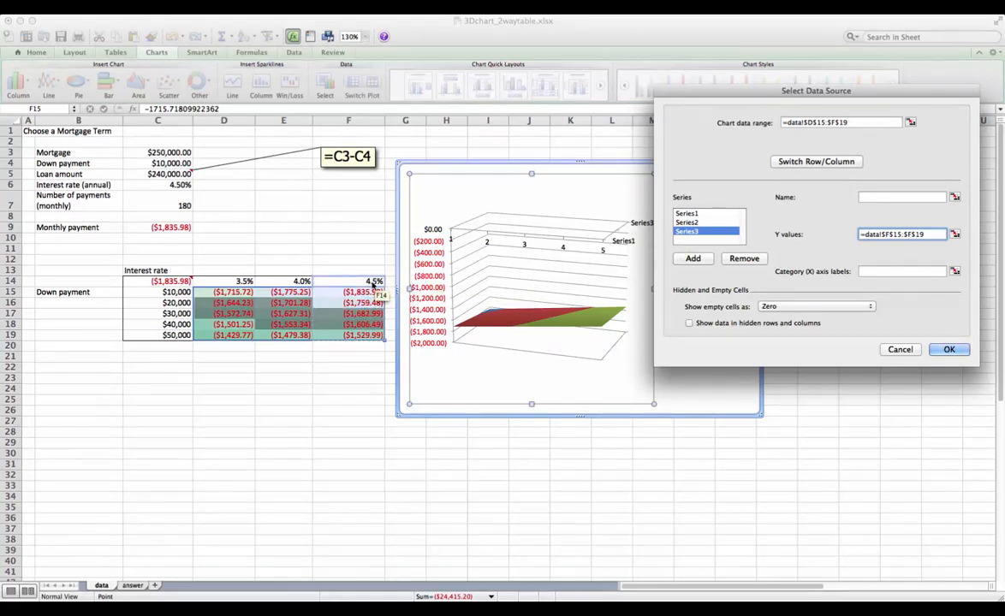
pyautogui.click(868, 198)
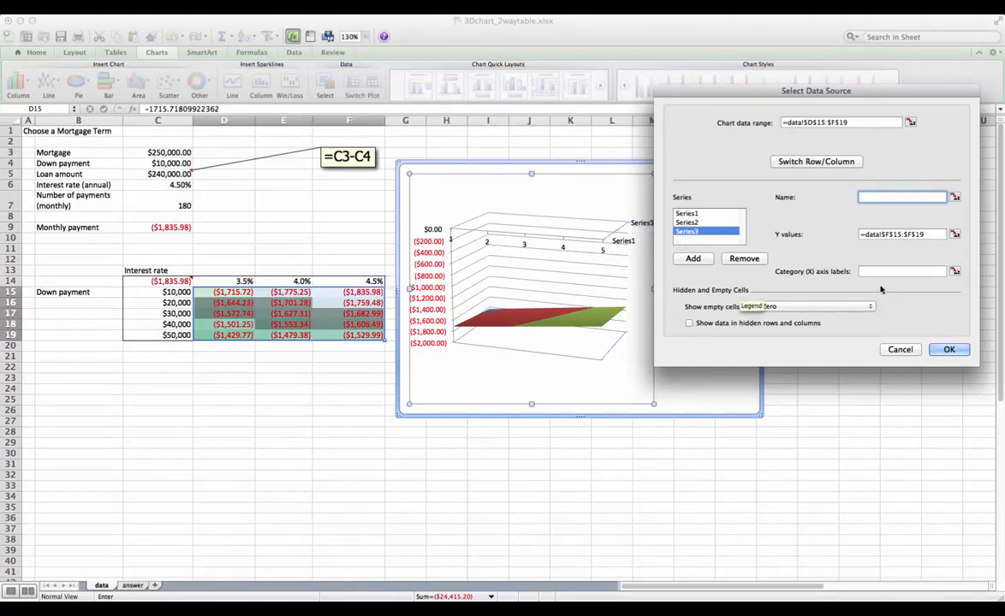
pyautogui.click(377, 281)
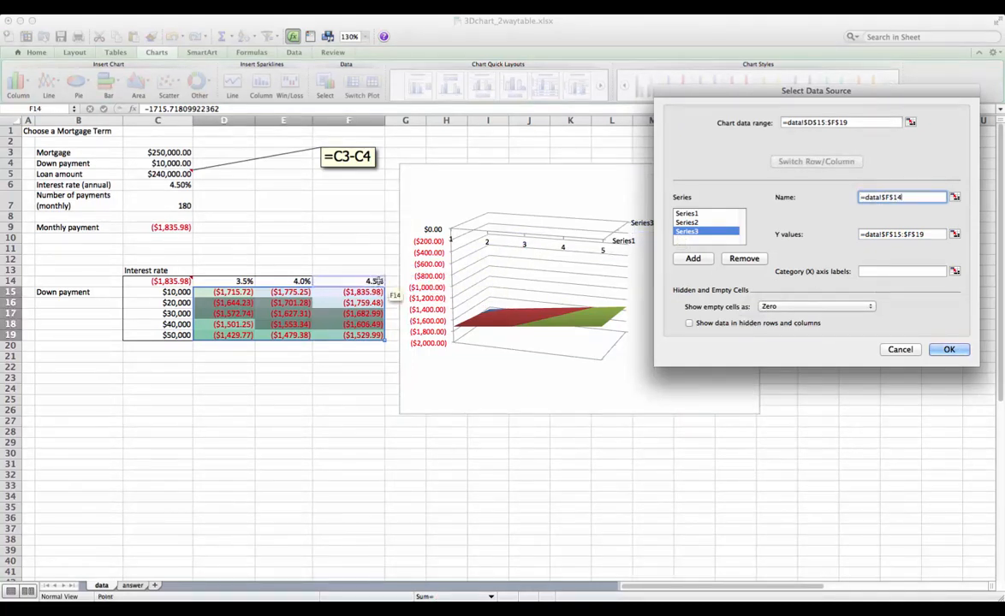
pyautogui.press('Tab')
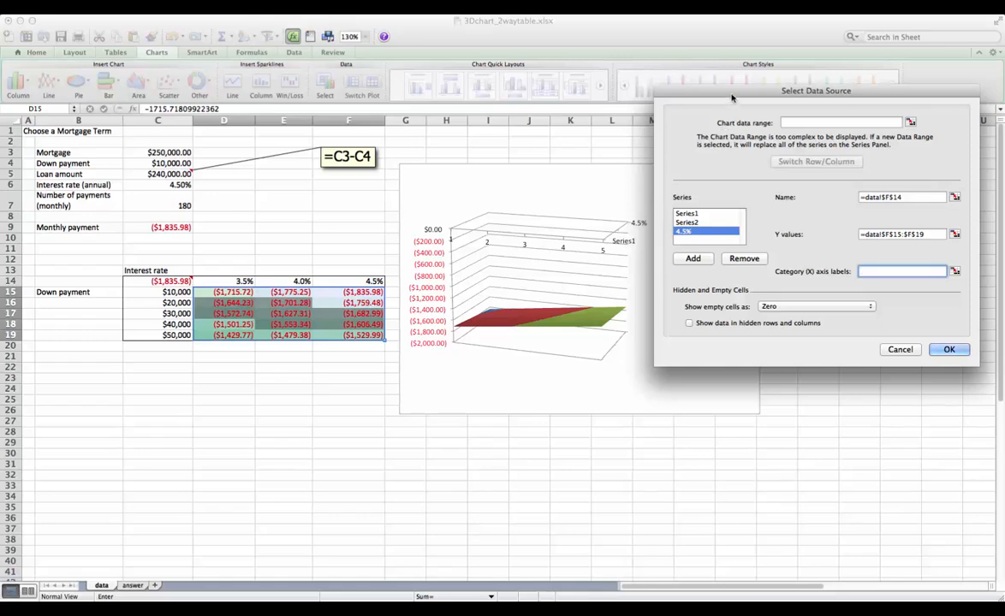
pyautogui.moveTo(730, 100); pyautogui.dragTo(625, 73)
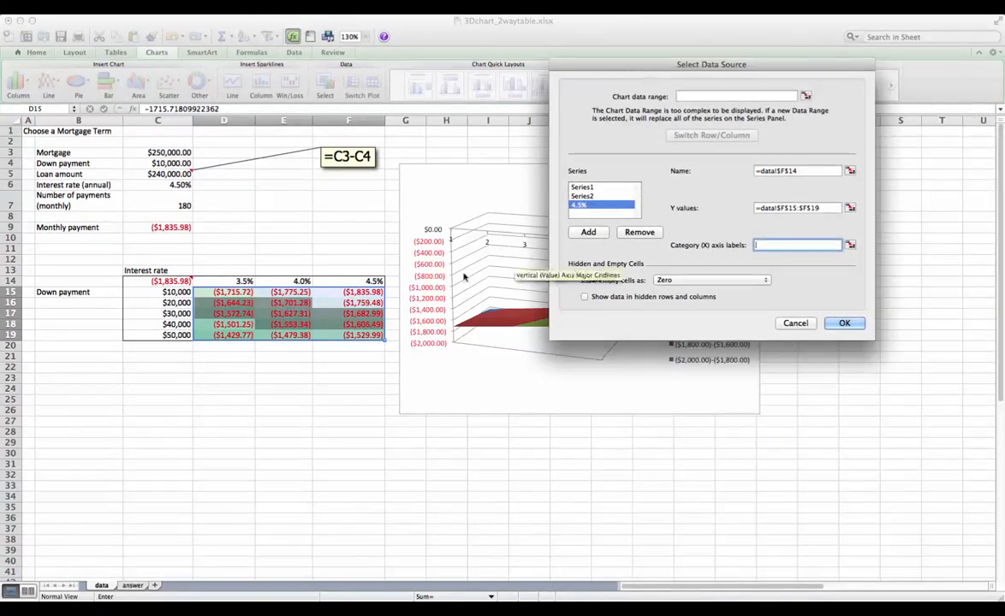
pyautogui.moveTo(156, 291); pyautogui.dragTo(159, 336)
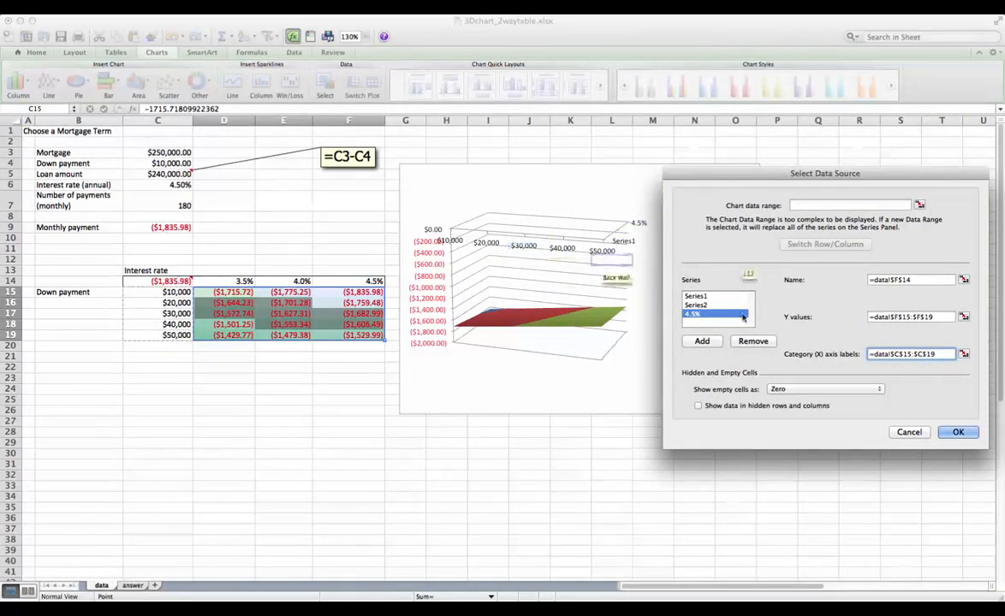
# Name the first series from cell D14 and the second from cell E14, and apply the data source changes
pyautogui.click(718, 297)
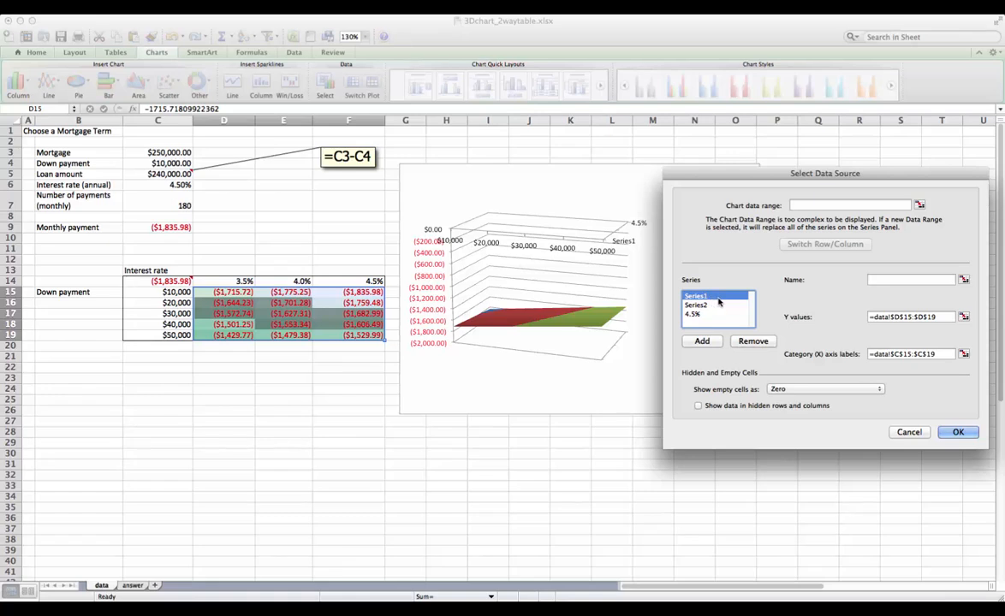
pyautogui.click(886, 280)
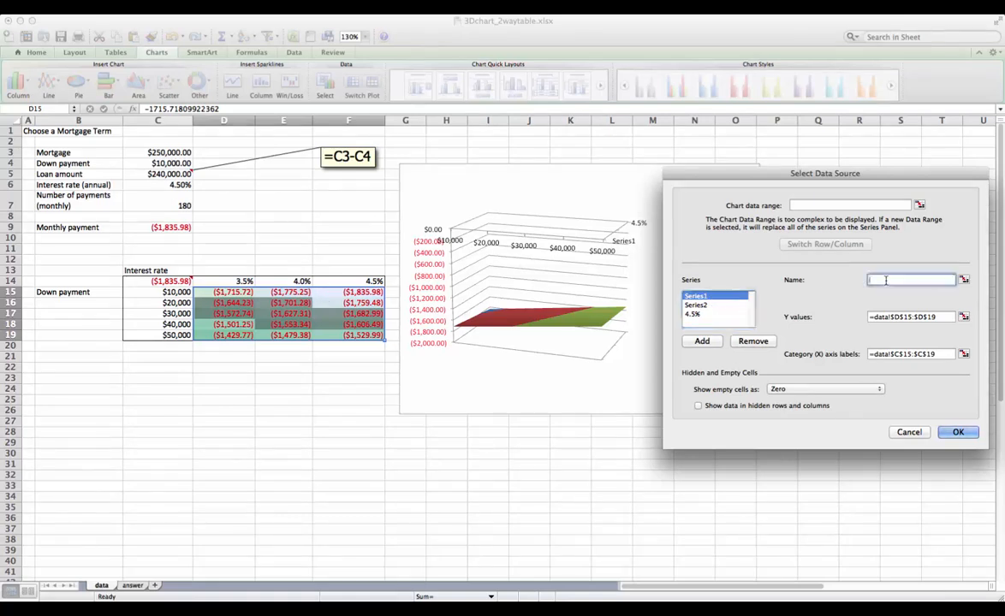
pyautogui.click(226, 281)
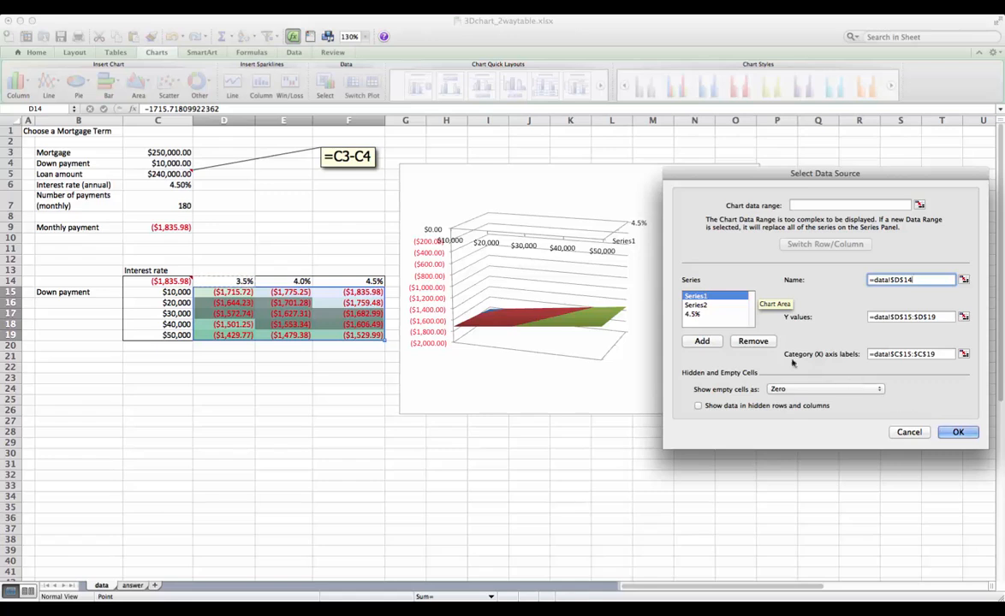
pyautogui.click(696, 304)
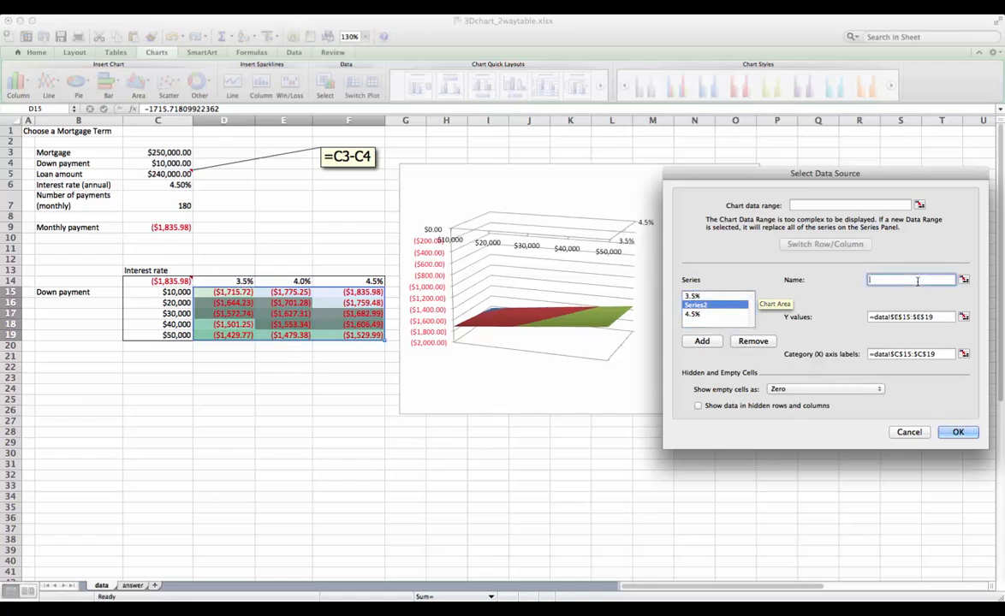
pyautogui.click(303, 281)
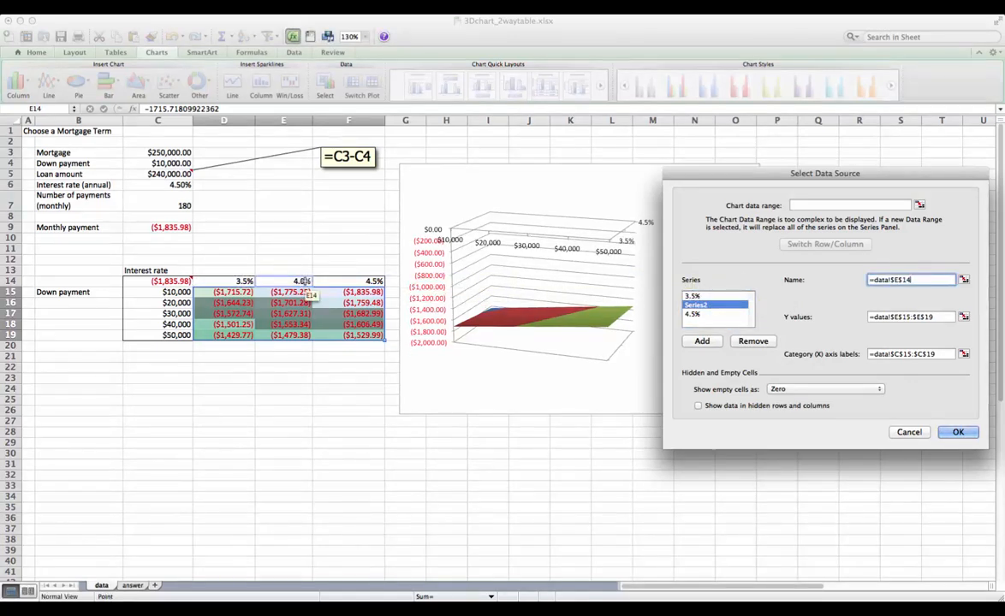
pyautogui.click(956, 432)
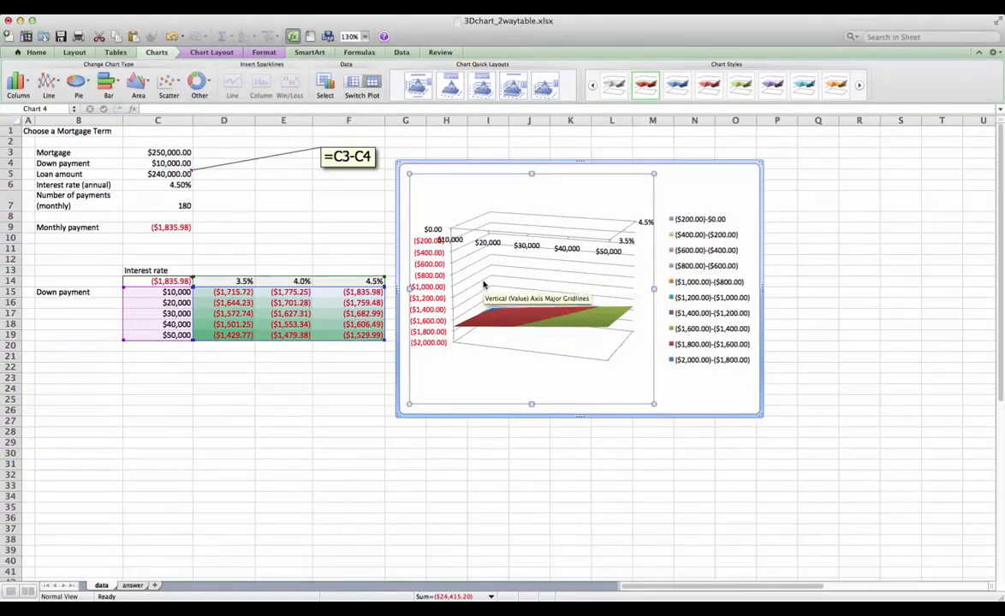
# Set the surface chart's 3-D rotation around X to 34°
pyautogui.rightClick(610, 291)
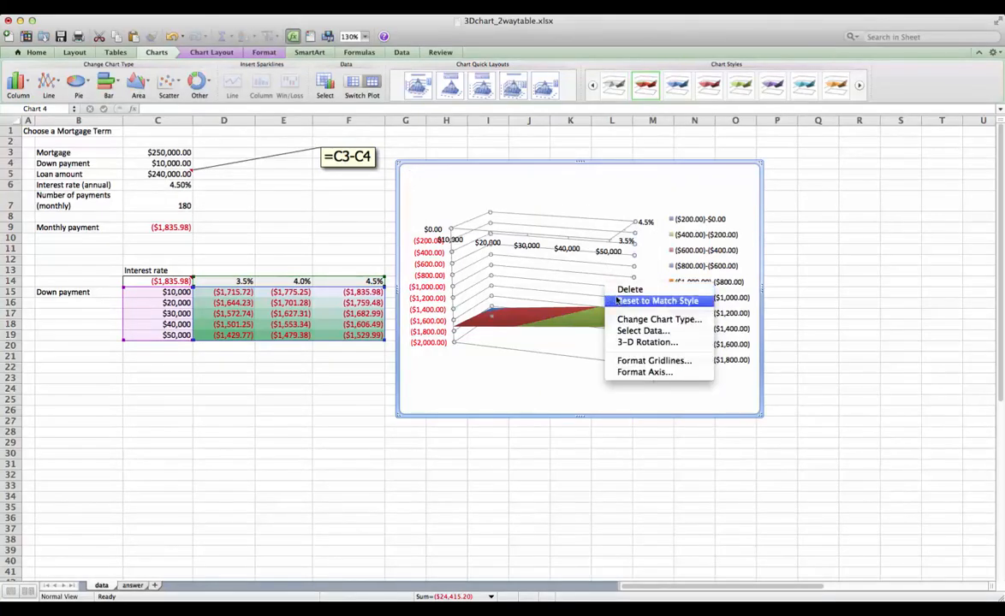
pyautogui.click(642, 342)
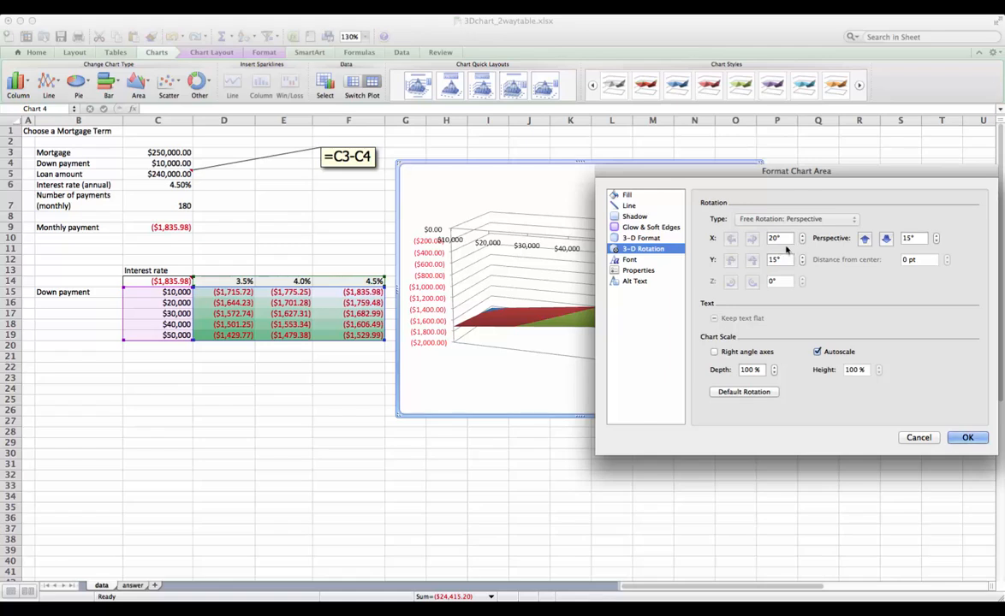
pyautogui.moveTo(693, 170); pyautogui.dragTo(740, 162)
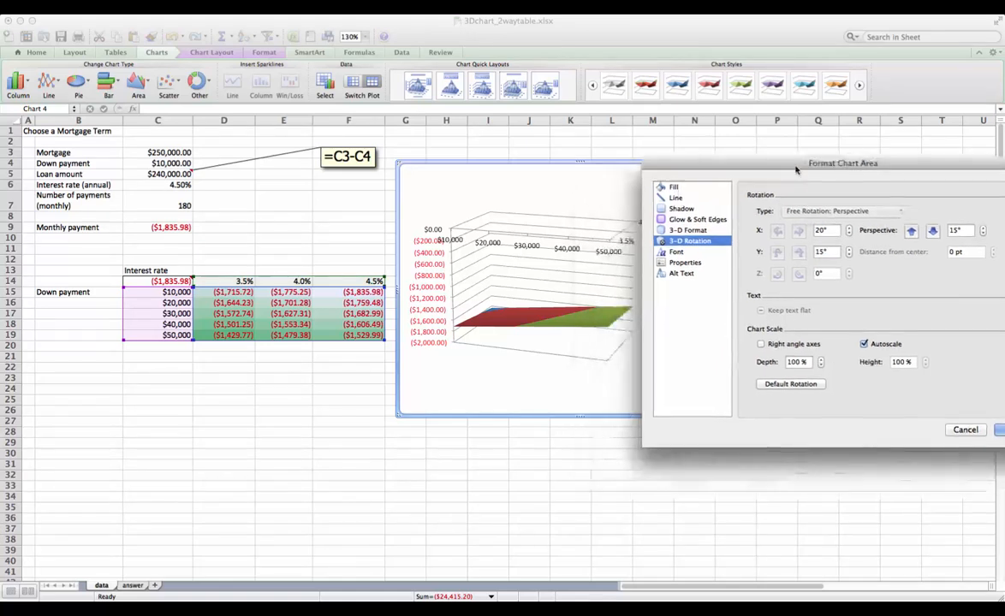
pyautogui.click(850, 233)
pyautogui.click(850, 229)
pyautogui.click(850, 228)
pyautogui.click(849, 229)
pyautogui.click(849, 228)
pyautogui.click(850, 229)
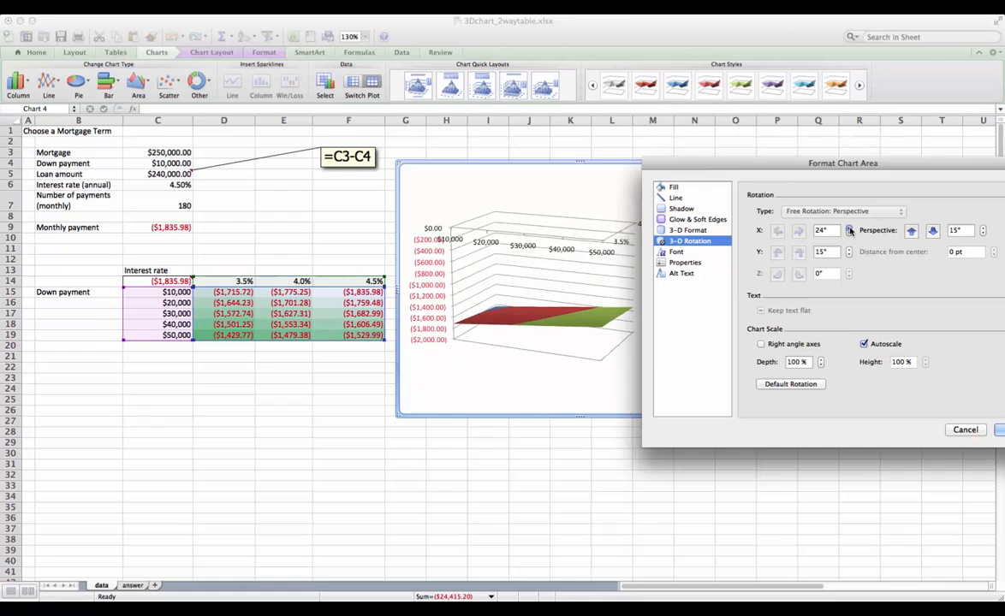
pyautogui.click(850, 228)
pyautogui.click(850, 228)
pyautogui.click(850, 228)
pyautogui.click(850, 228)
pyautogui.click(850, 228)
pyautogui.click(850, 229)
pyautogui.click(850, 229)
pyautogui.click(850, 229)
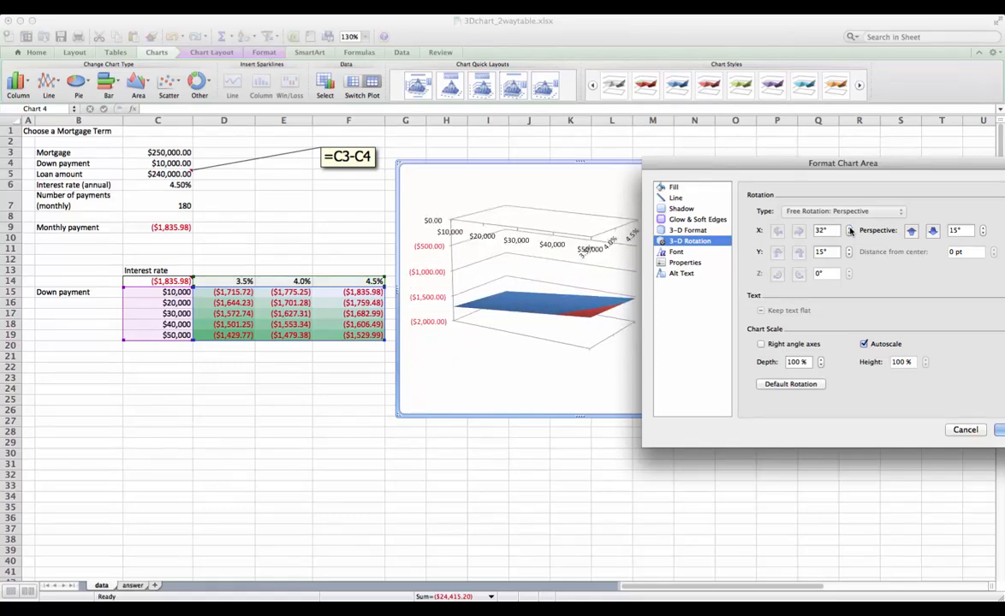
pyautogui.click(850, 229)
pyautogui.click(850, 229)
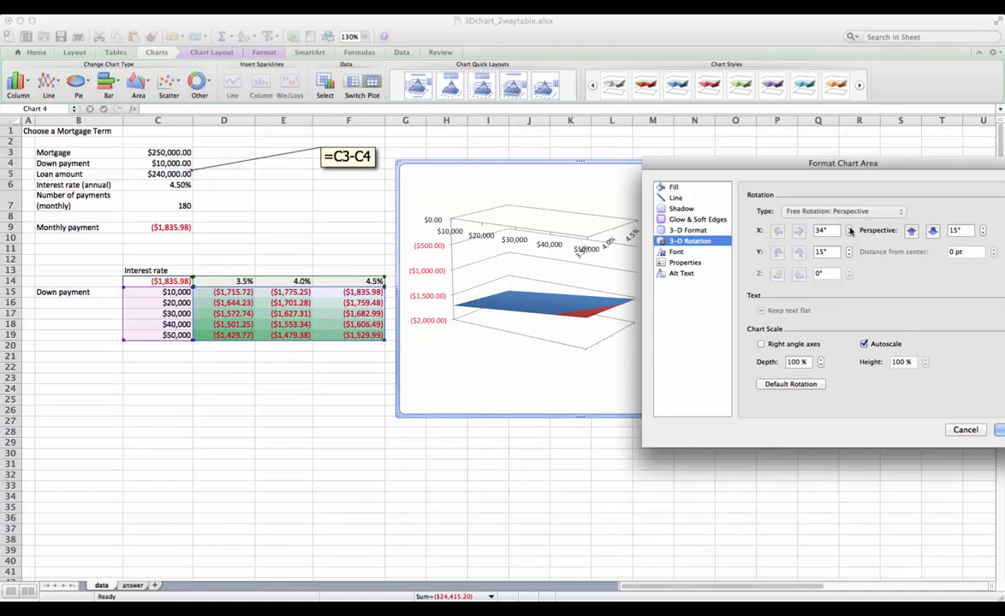
pyautogui.click(998, 430)
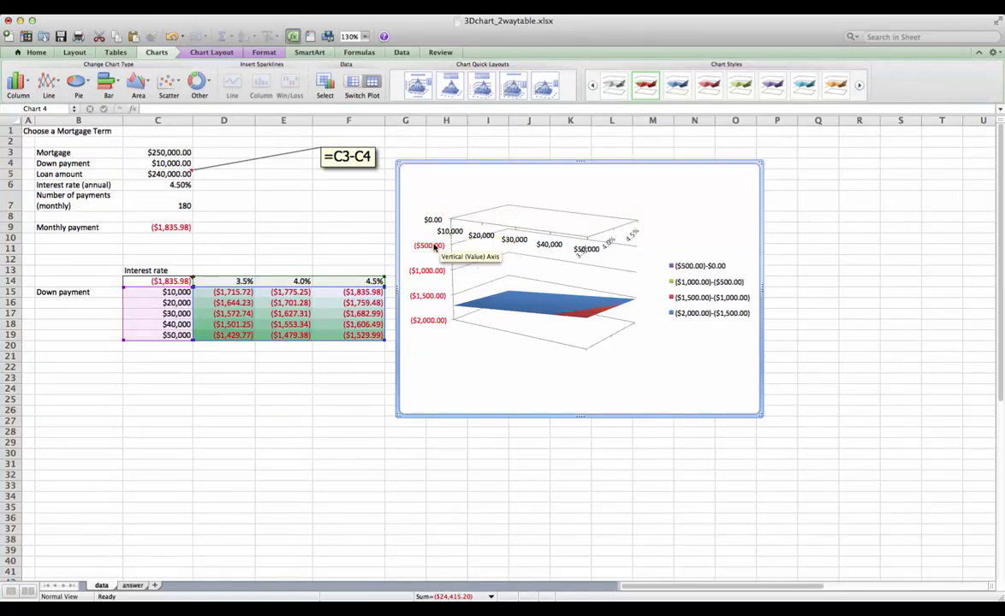
# Set the maximum of the chart's vertical value axis to -1200
pyautogui.rightClick(434, 247)
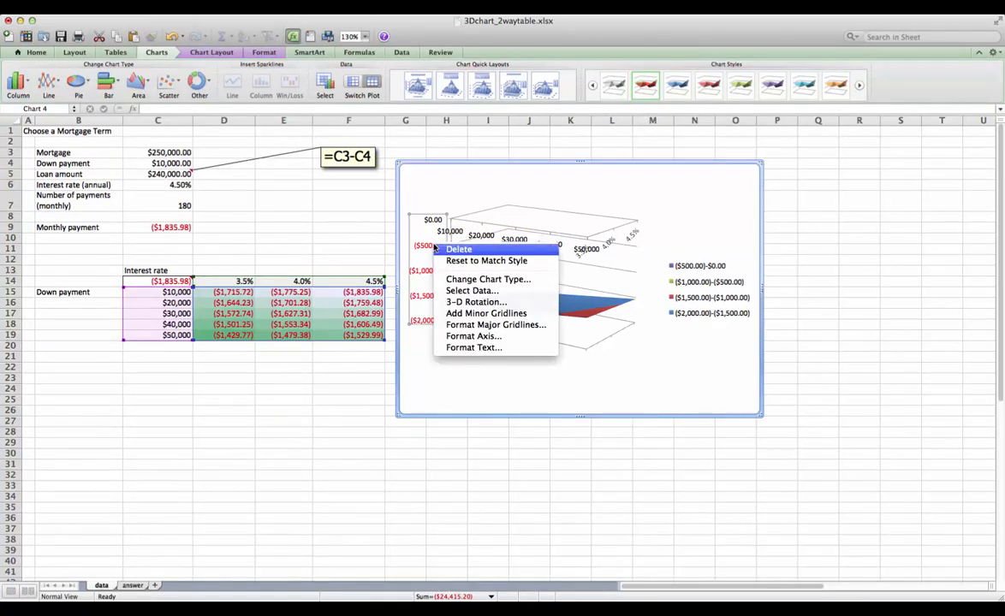
pyautogui.click(473, 337)
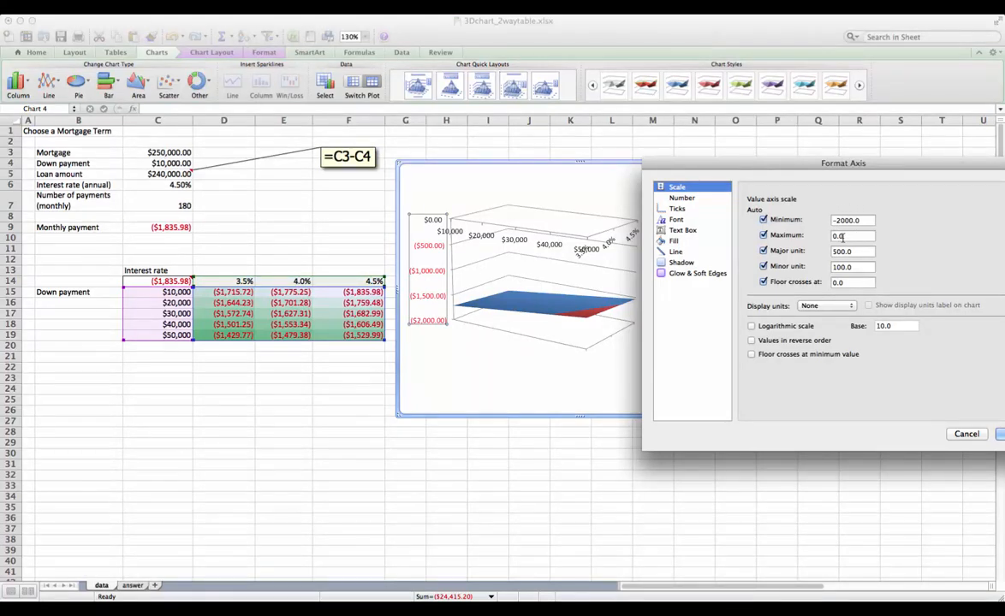
pyautogui.doubleClick(835, 236)
pyautogui.write('-1200')
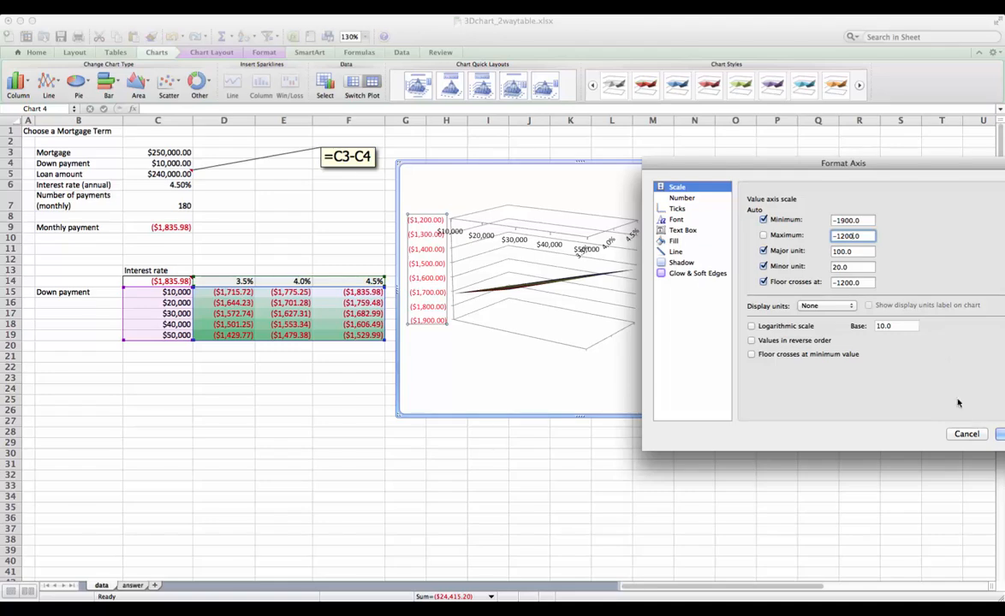
pyautogui.moveTo(878, 171); pyautogui.dragTo(796, 159)
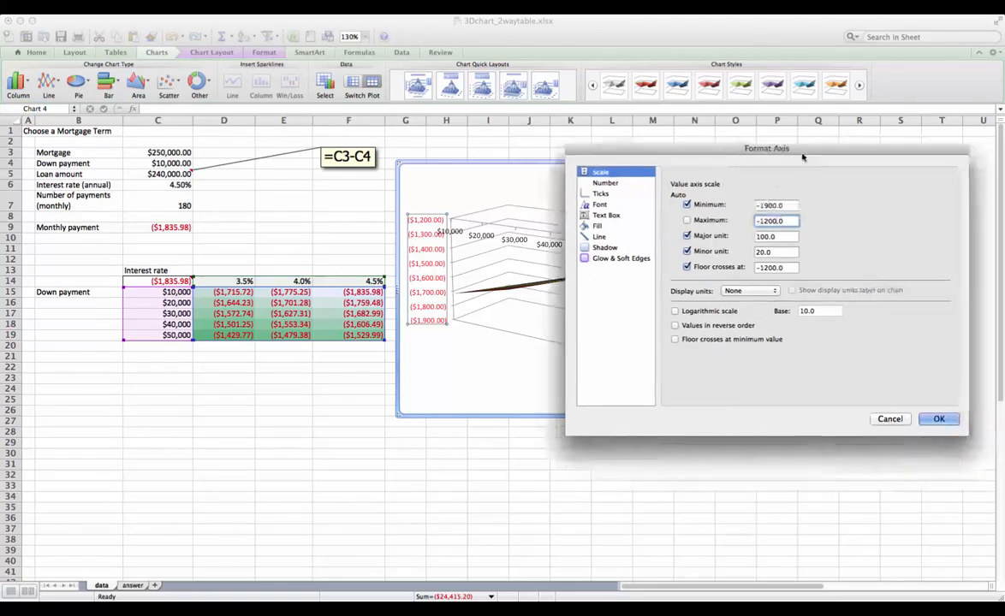
pyautogui.click(932, 419)
# In the surface chart's 3-D rotation settings, lower the rotation around X to 23°
pyautogui.click(531, 288)
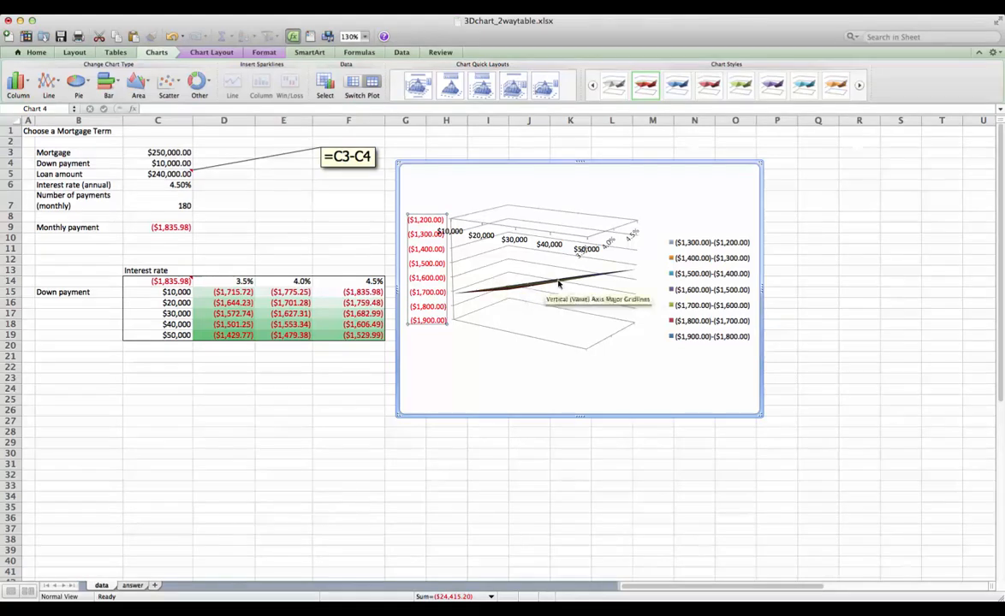
pyautogui.rightClick(528, 288)
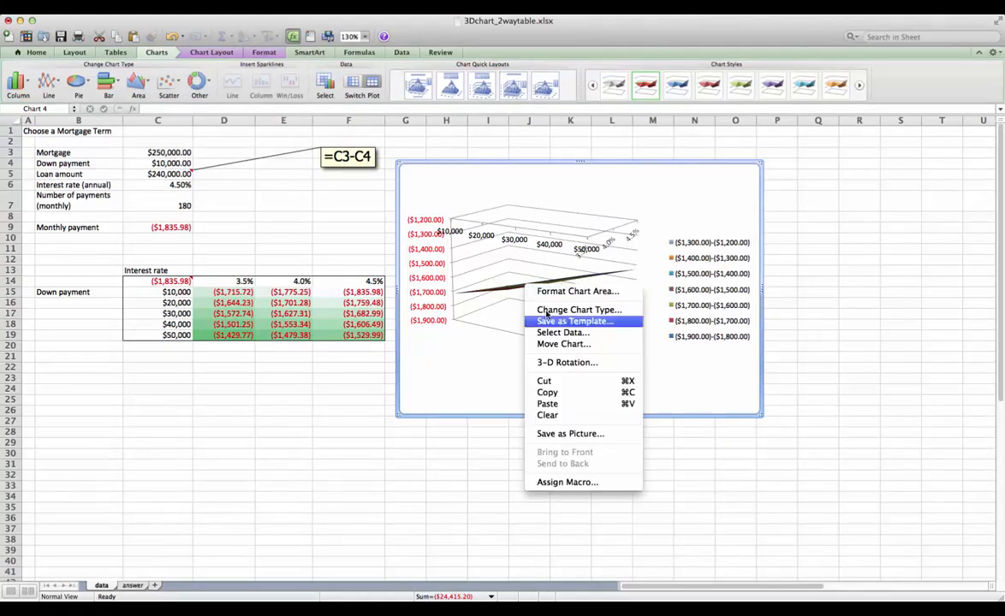
pyautogui.click(569, 363)
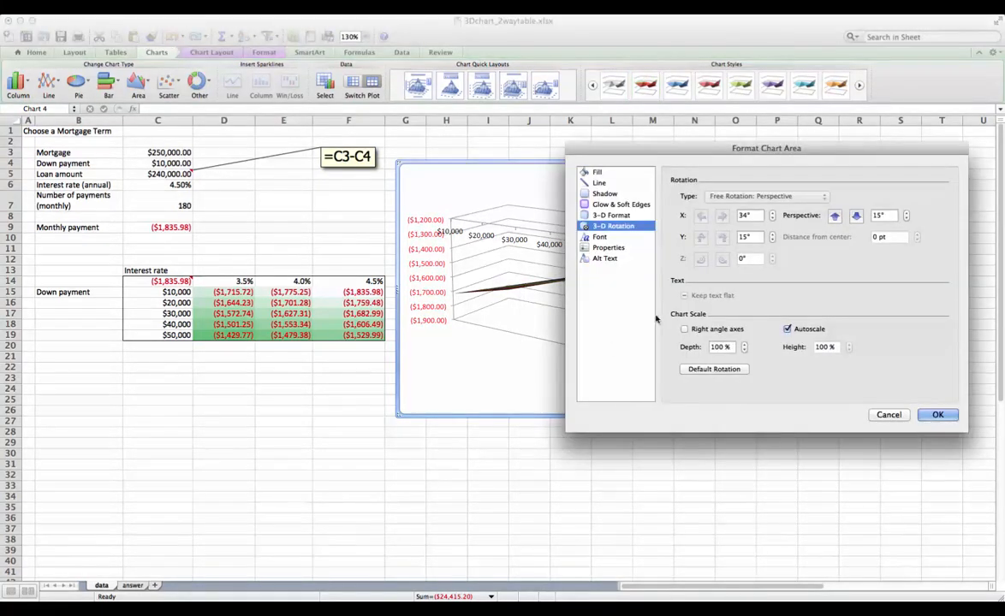
pyautogui.click(771, 219)
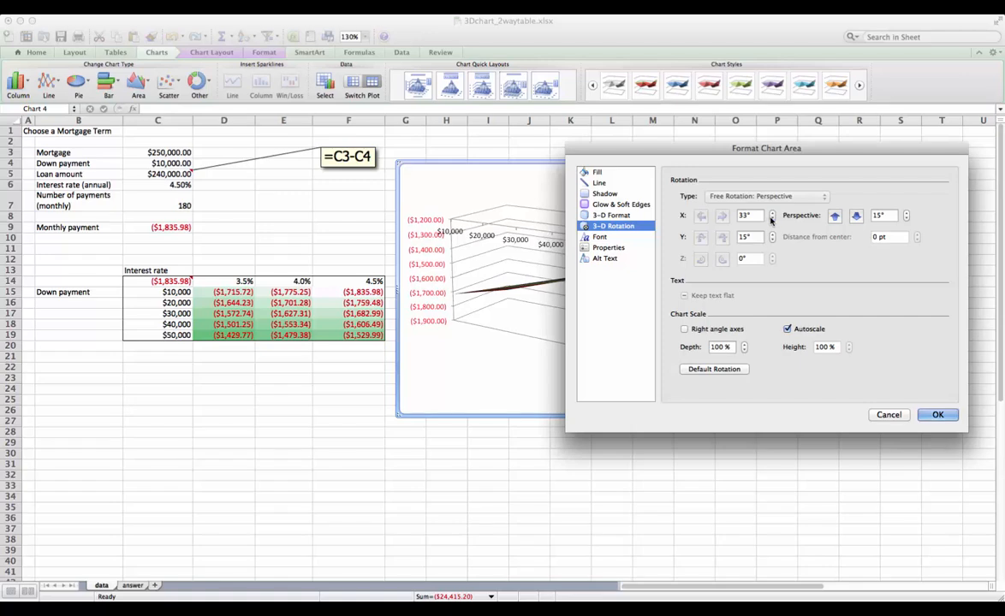
pyautogui.click(772, 219)
pyautogui.click(771, 219)
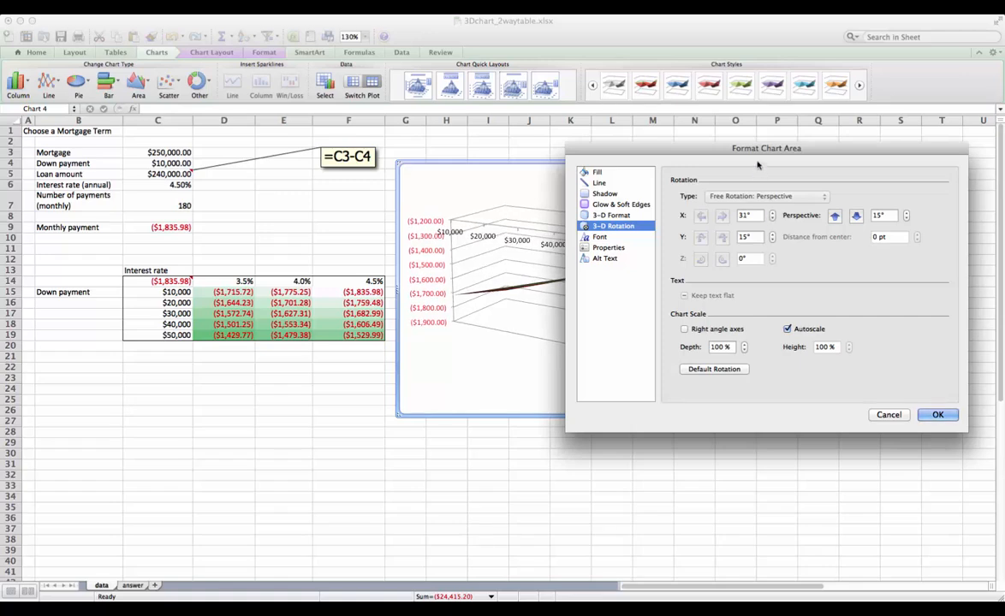
pyautogui.moveTo(733, 211); pyautogui.dragTo(688, 296)
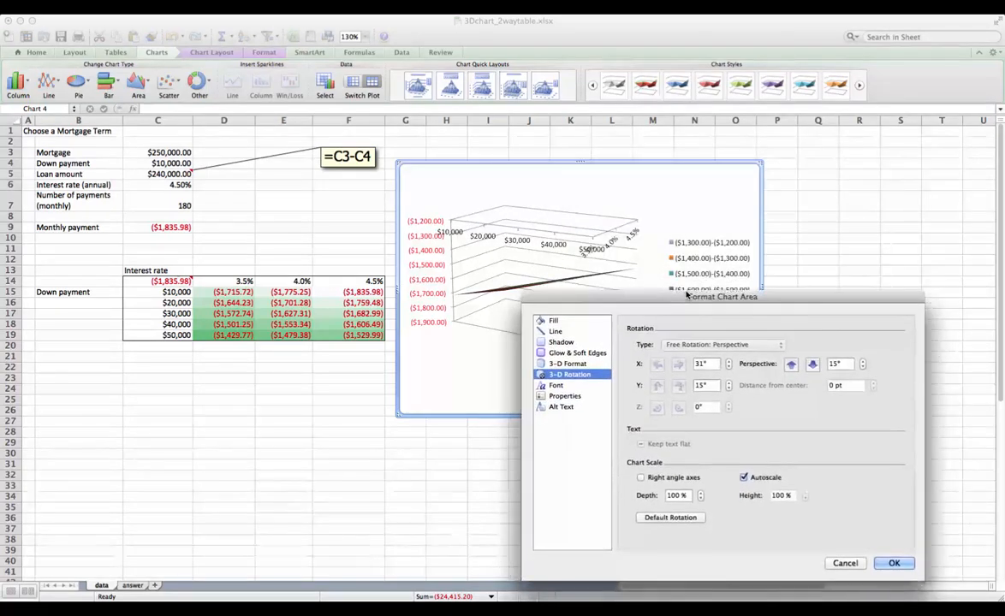
pyautogui.click(728, 369)
pyautogui.click(728, 369)
pyautogui.click(729, 369)
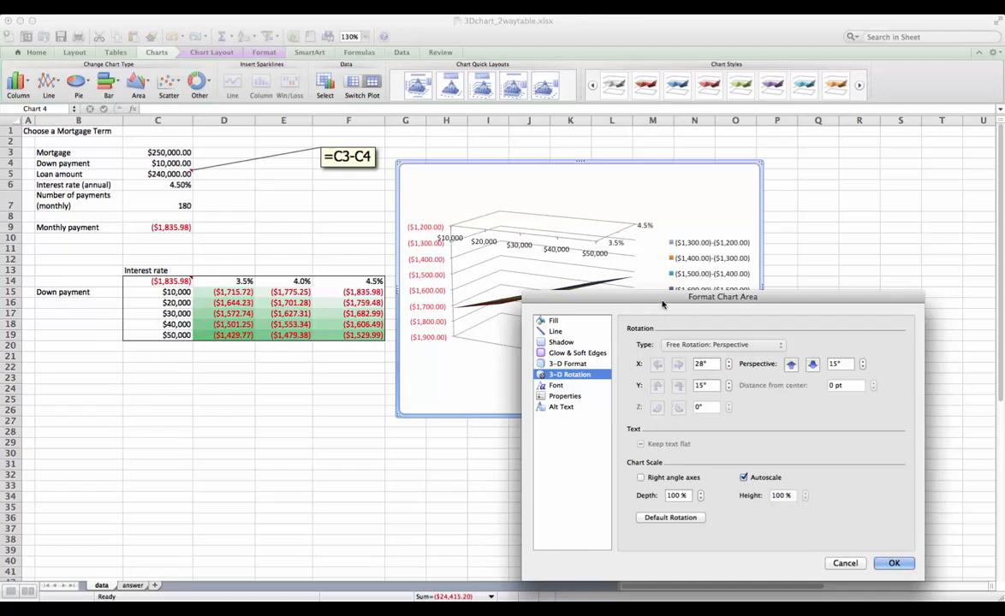
pyautogui.moveTo(662, 304); pyautogui.dragTo(736, 297)
pyautogui.click(803, 359)
pyautogui.click(803, 360)
pyautogui.click(803, 360)
pyautogui.click(803, 359)
pyautogui.click(802, 359)
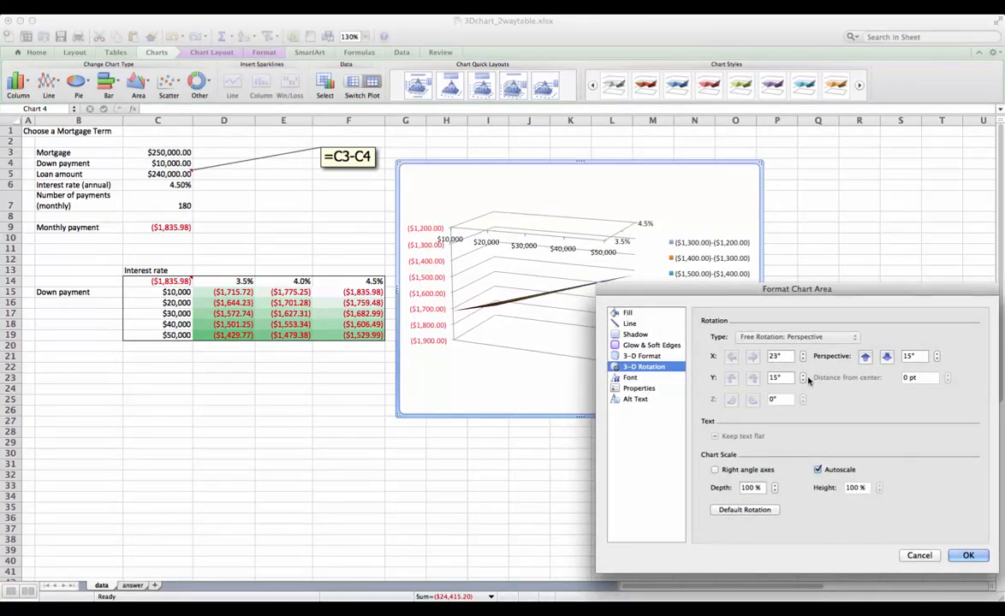
# Set the perspective of the surface chart's 3-D rotation to 5°
pyautogui.click(886, 357)
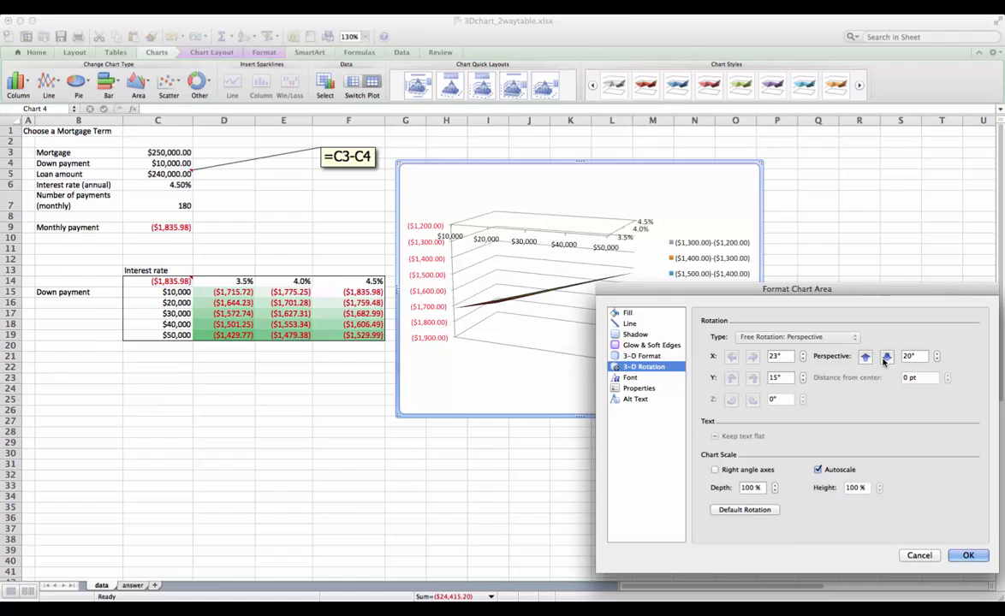
pyautogui.click(865, 357)
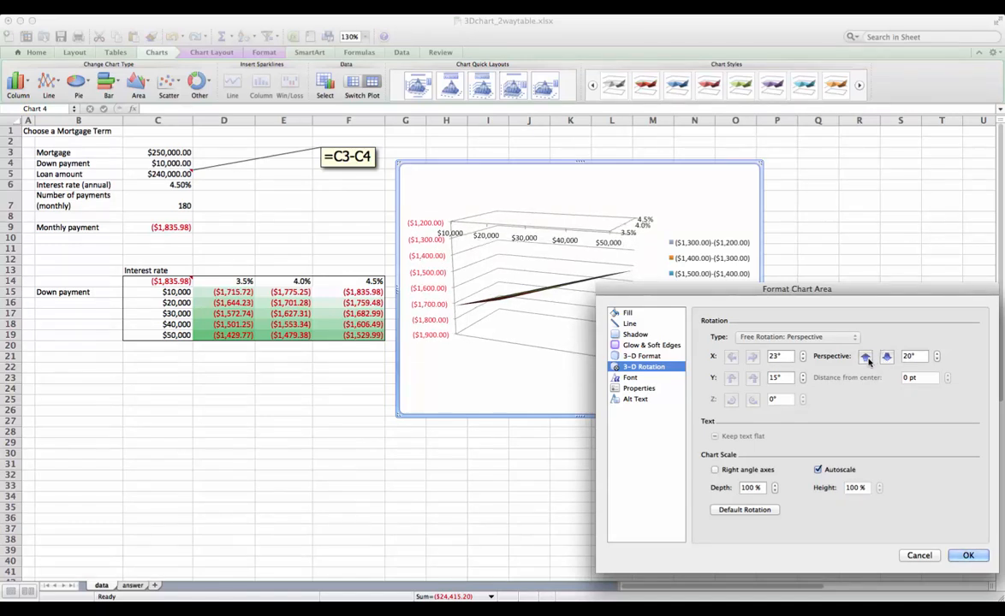
pyautogui.click(865, 357)
pyautogui.click(865, 357)
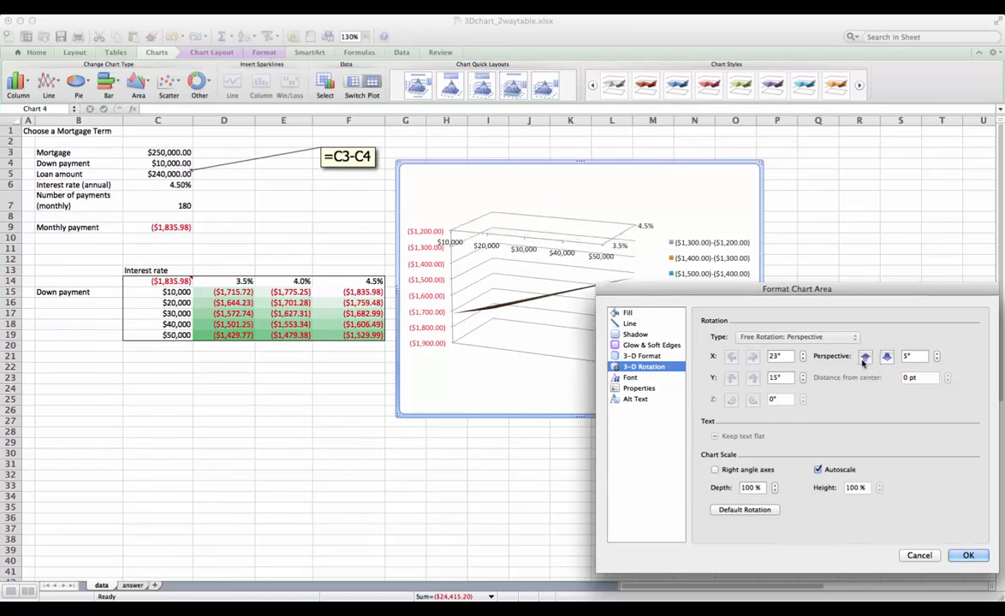
# Set the surface chart's 3-D rotation around Y to 23° and apply the rotation settings
pyautogui.click(803, 381)
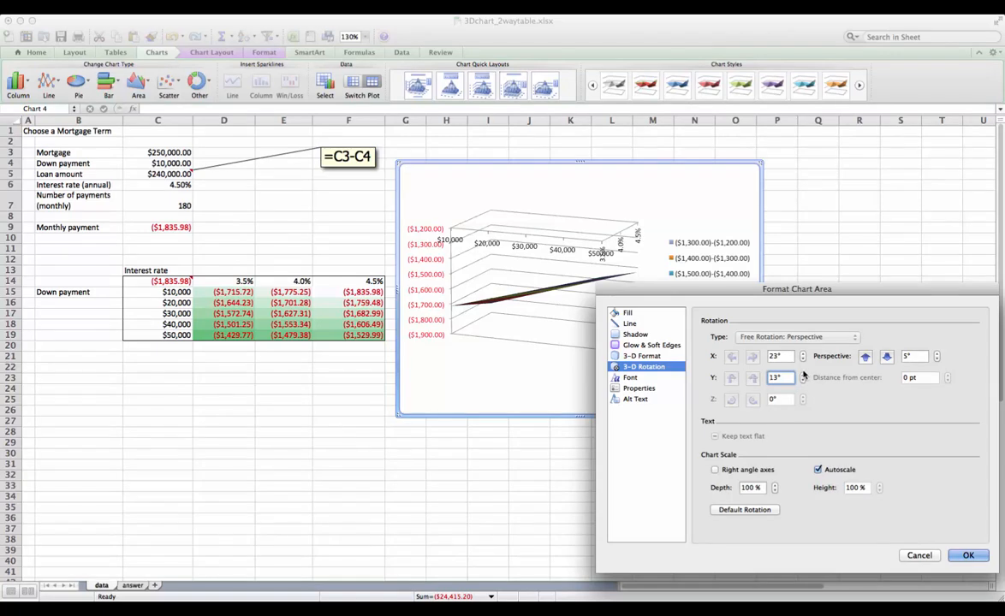
pyautogui.click(803, 376)
pyautogui.click(803, 377)
pyautogui.click(803, 377)
pyautogui.click(803, 376)
pyautogui.click(802, 376)
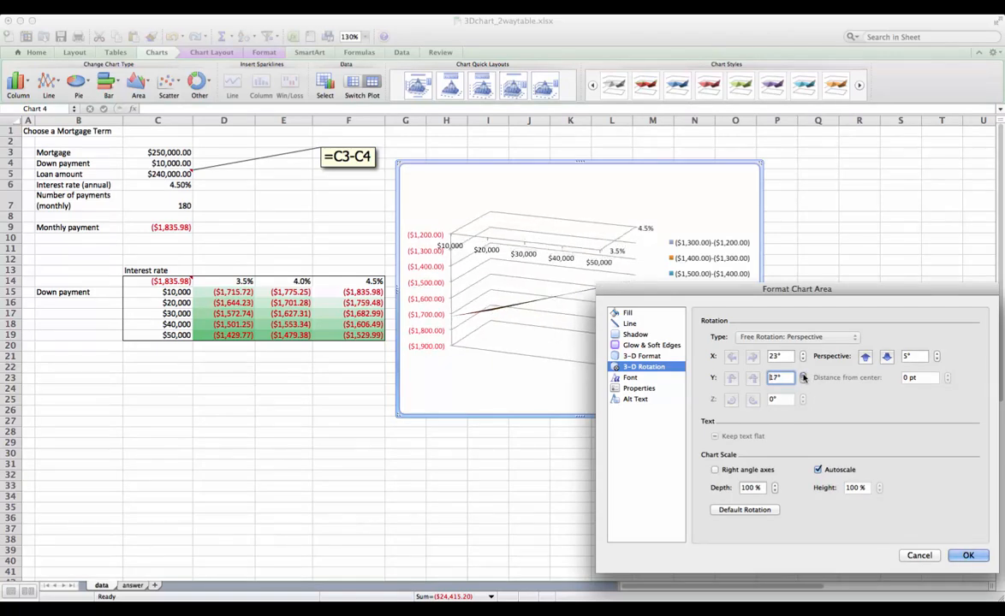
pyautogui.click(803, 377)
pyautogui.click(802, 376)
pyautogui.click(803, 376)
pyautogui.click(803, 377)
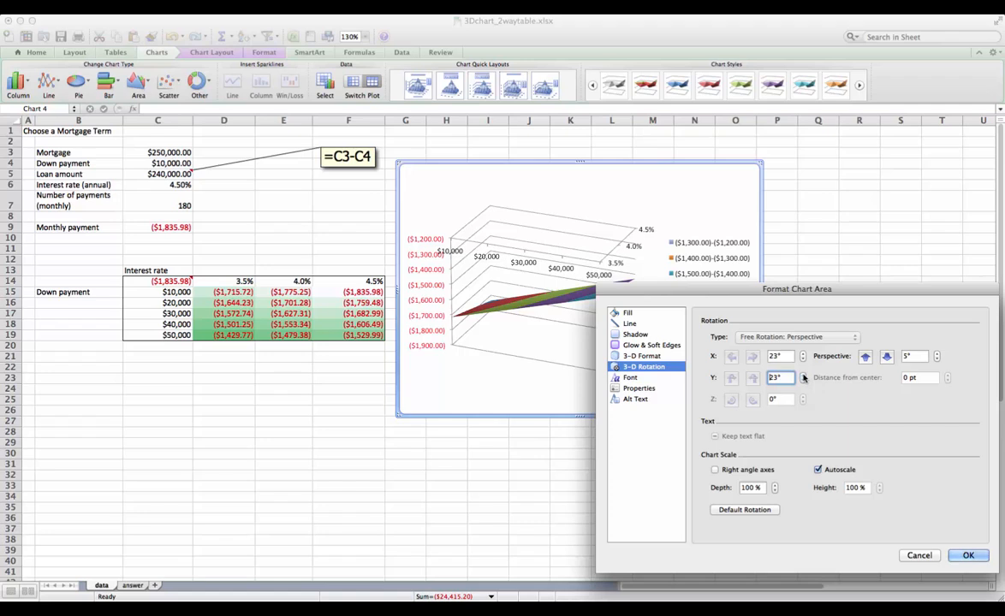
pyautogui.click(966, 554)
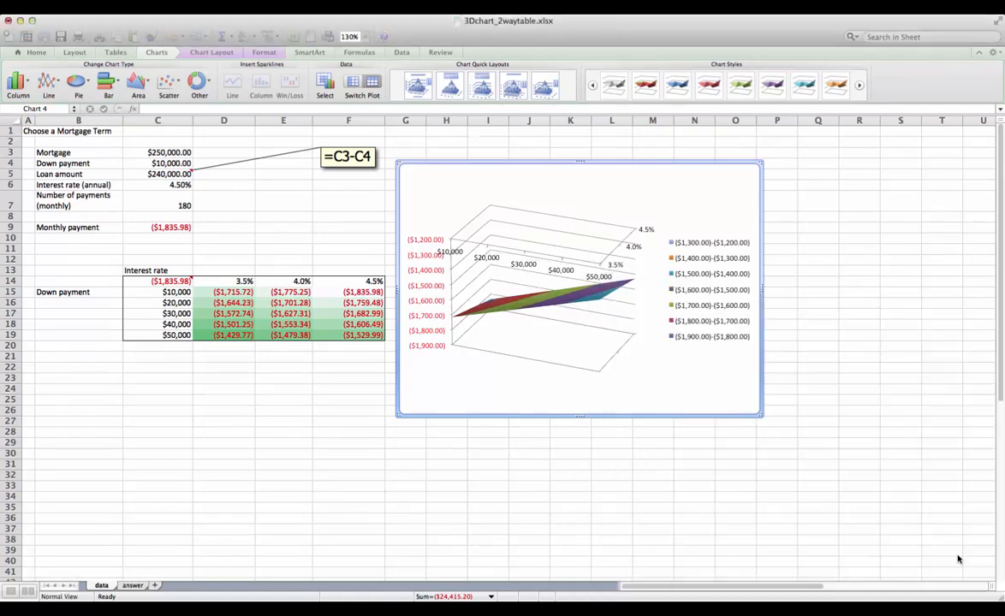